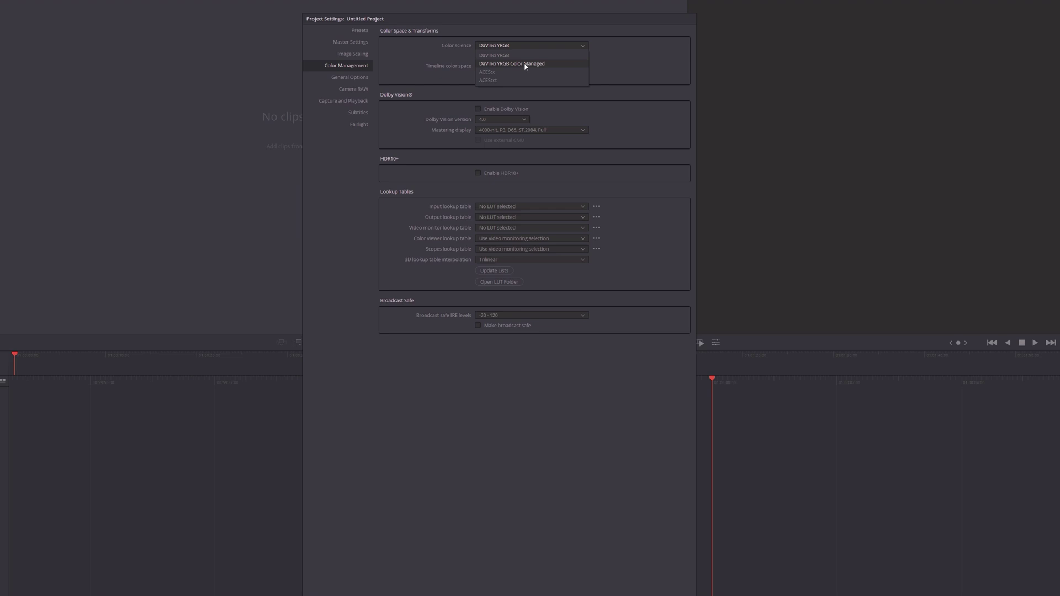
- Use YRGB Color Managed, Custom preset, Rec.2020 (Scene) input, HDR 1000 luminance, Rec.2020 ST2084 1000-nit output
left_click(525, 64)
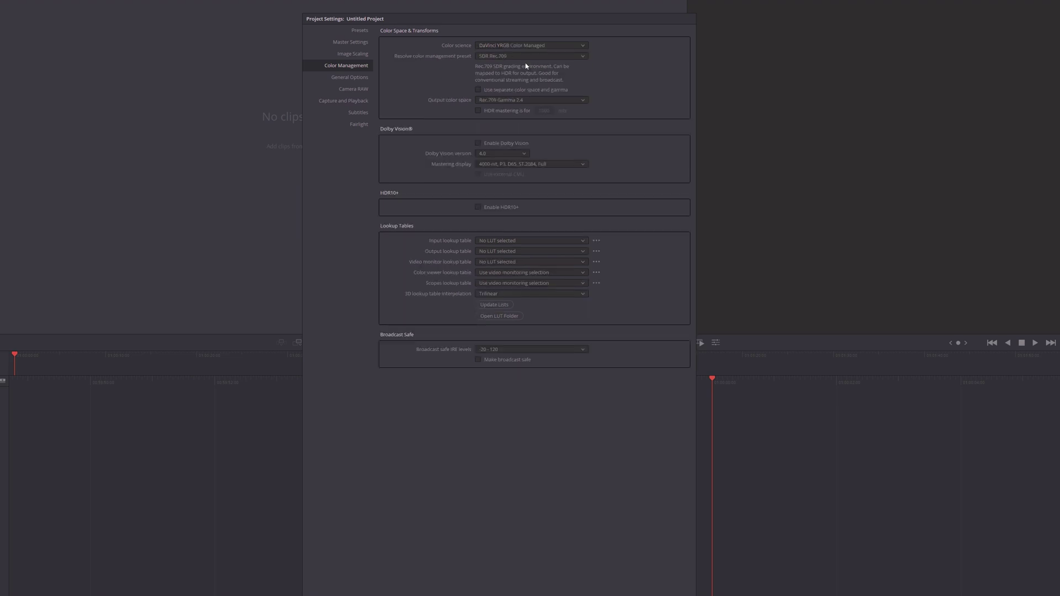
left_click(515, 57)
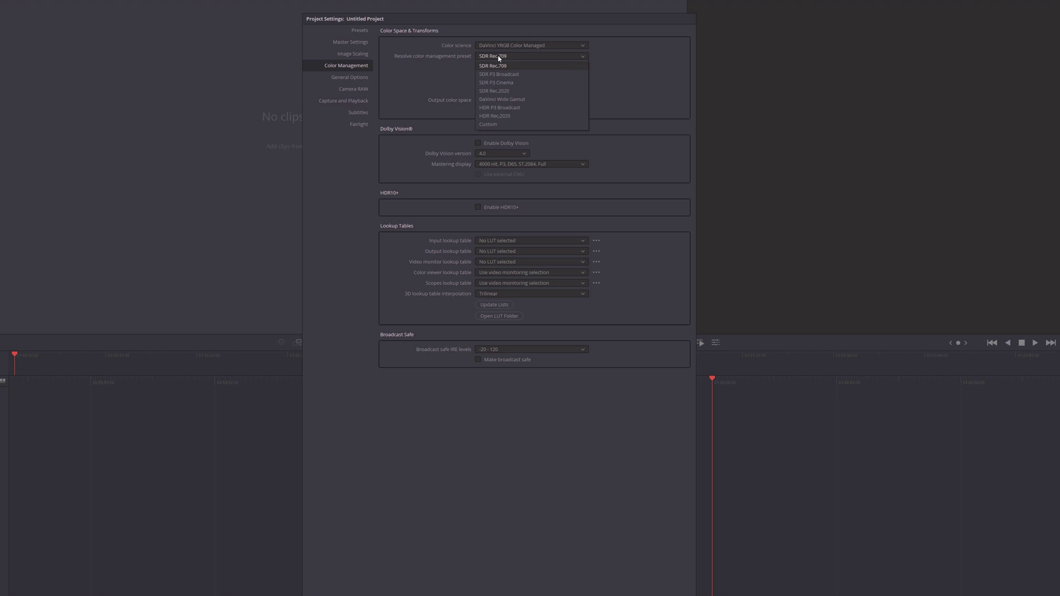
left_click(501, 120)
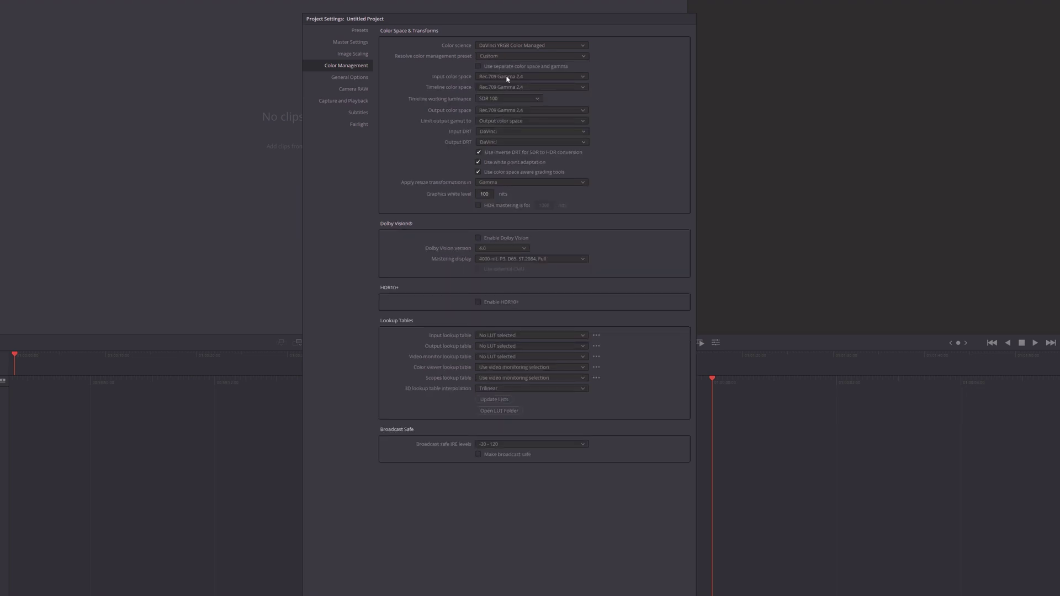
left_click(506, 77)
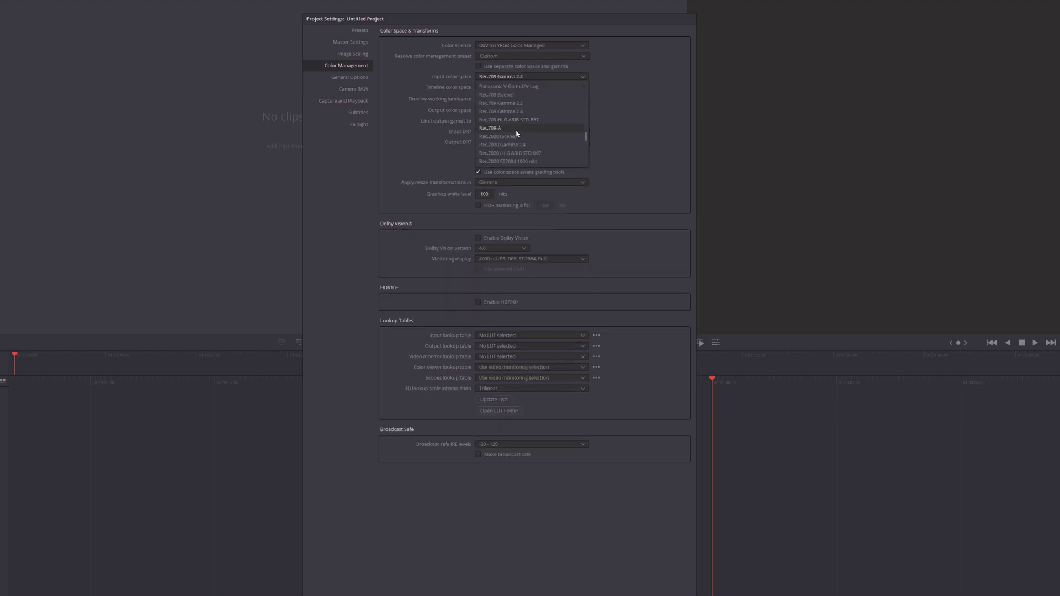
left_click(519, 137)
left_click(513, 88)
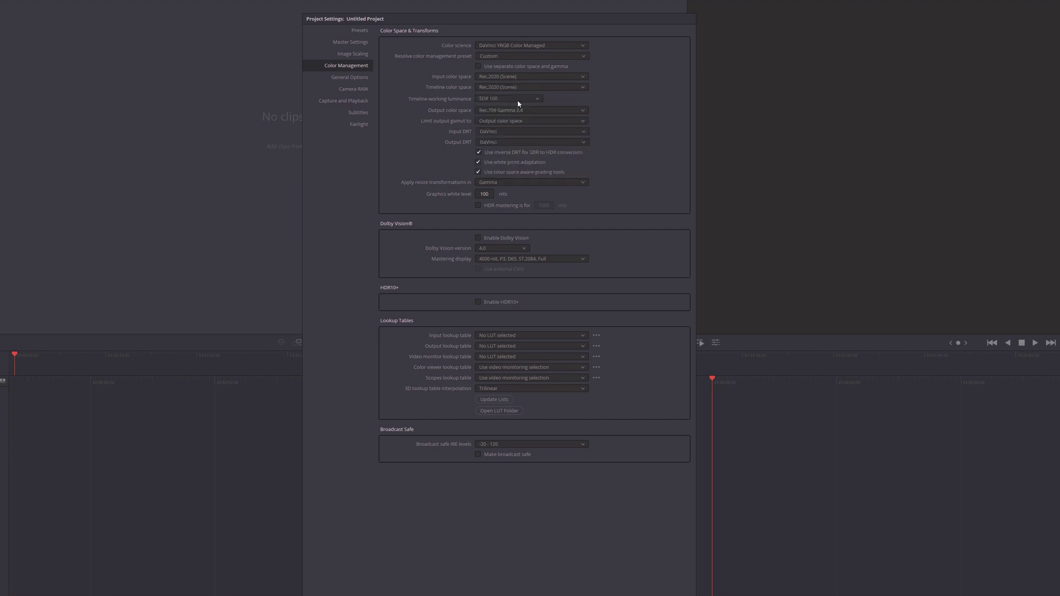
left_click(518, 100)
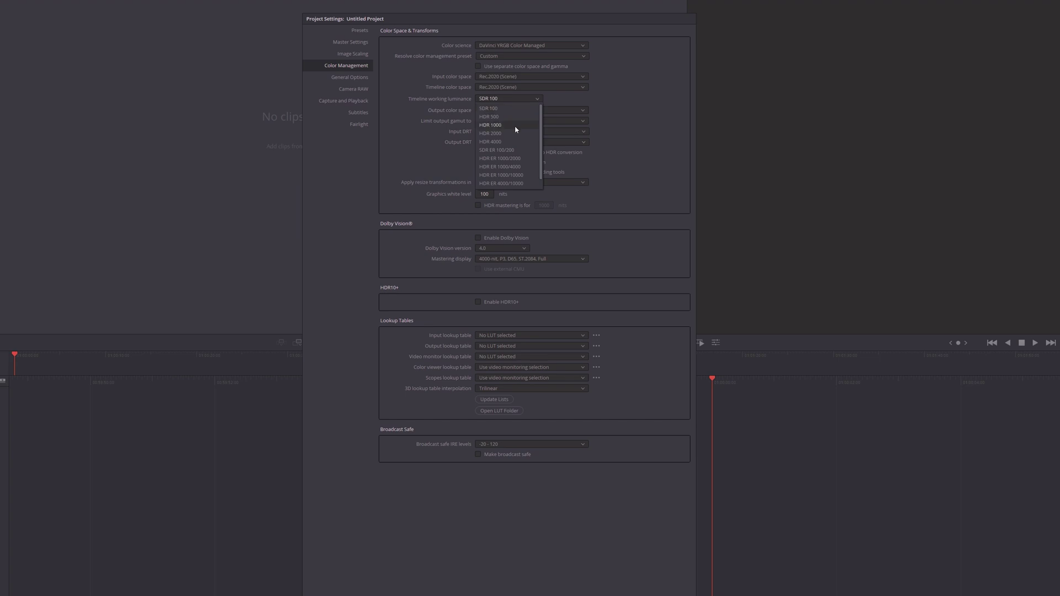
left_click(497, 126)
left_click(517, 112)
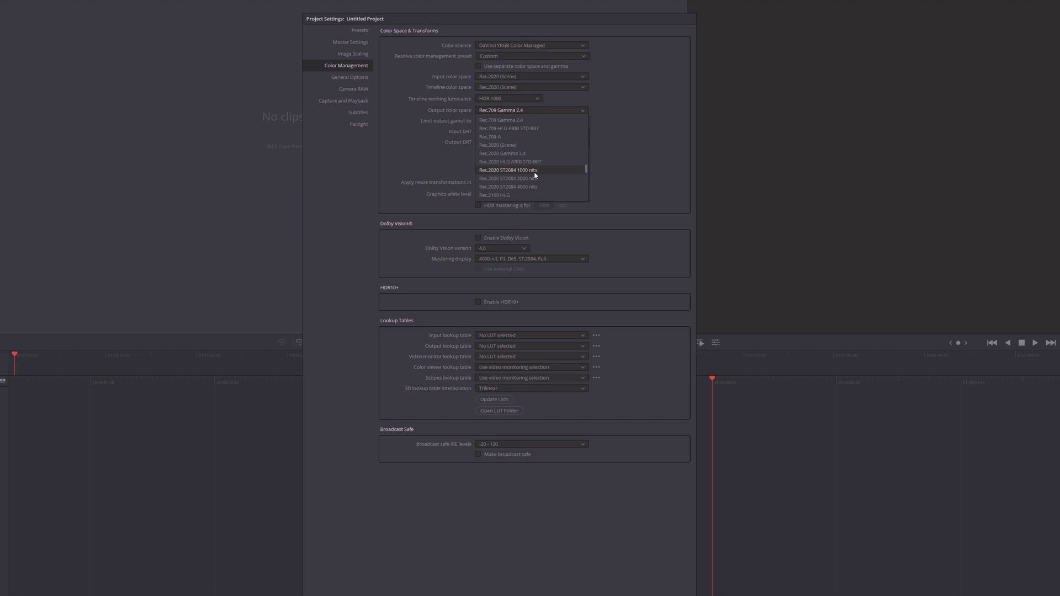
left_click(534, 172)
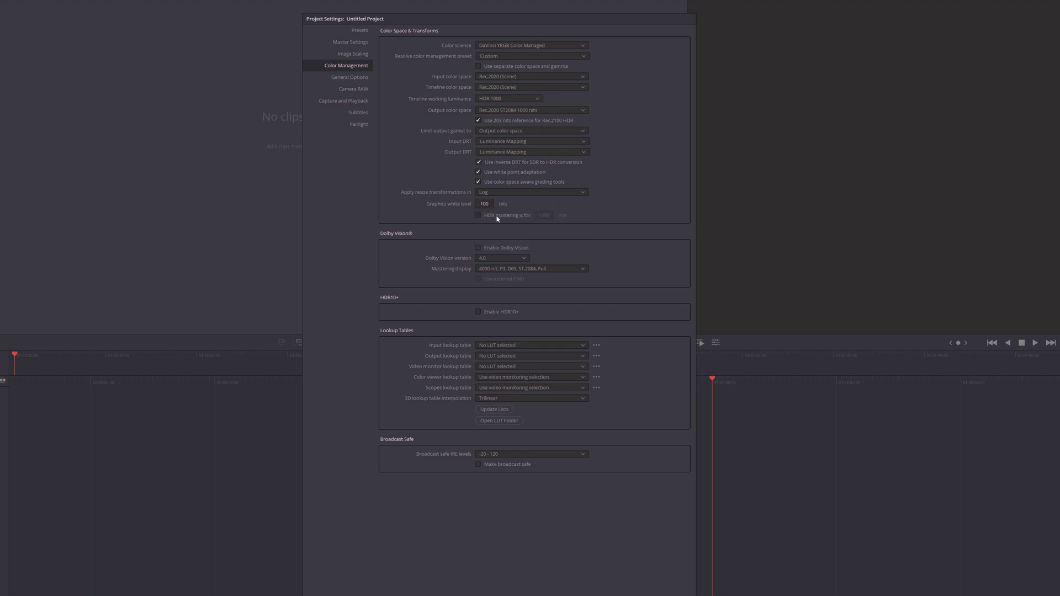
- Enable HDR mastering at 1000 nits
left_click(497, 217)
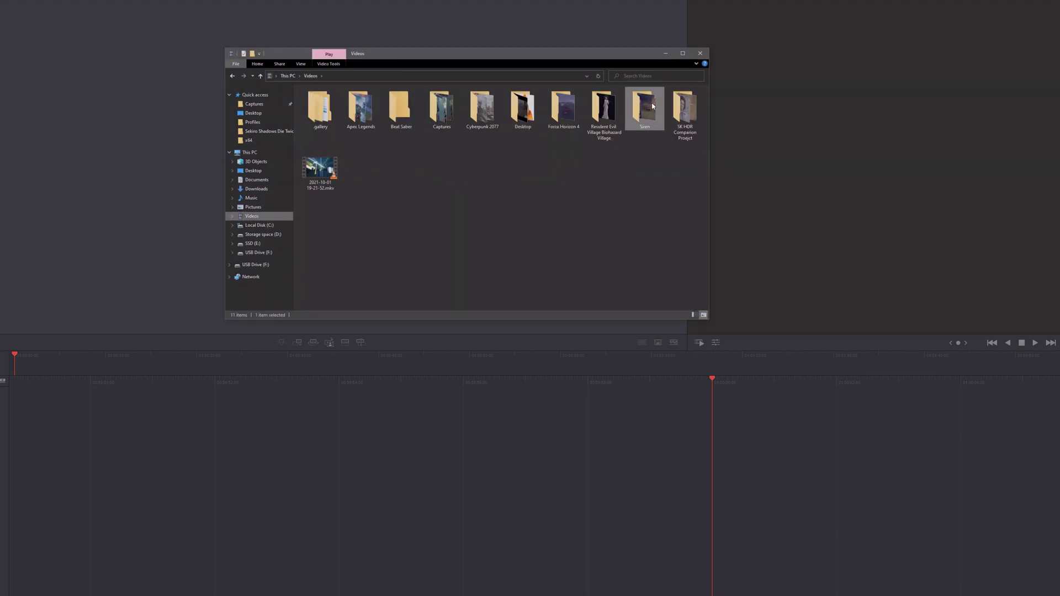
- Drag the Forza Horizon 4 mp4 from the Videos folder into Resolve's Media Pool
double_click(653, 106)
key("alt+Left")
double_click(551, 106)
left_click_drag(320, 113, 292, 7)
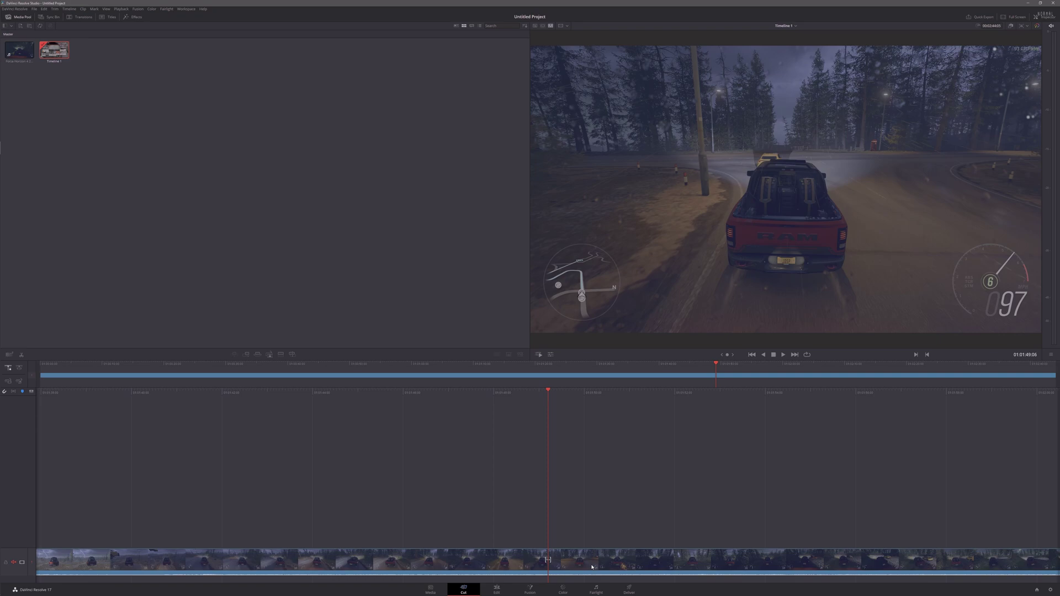
- On the Deliver page, set the render format to MP4 with H.265 using the NVIDIA encoder
left_click(629, 589)
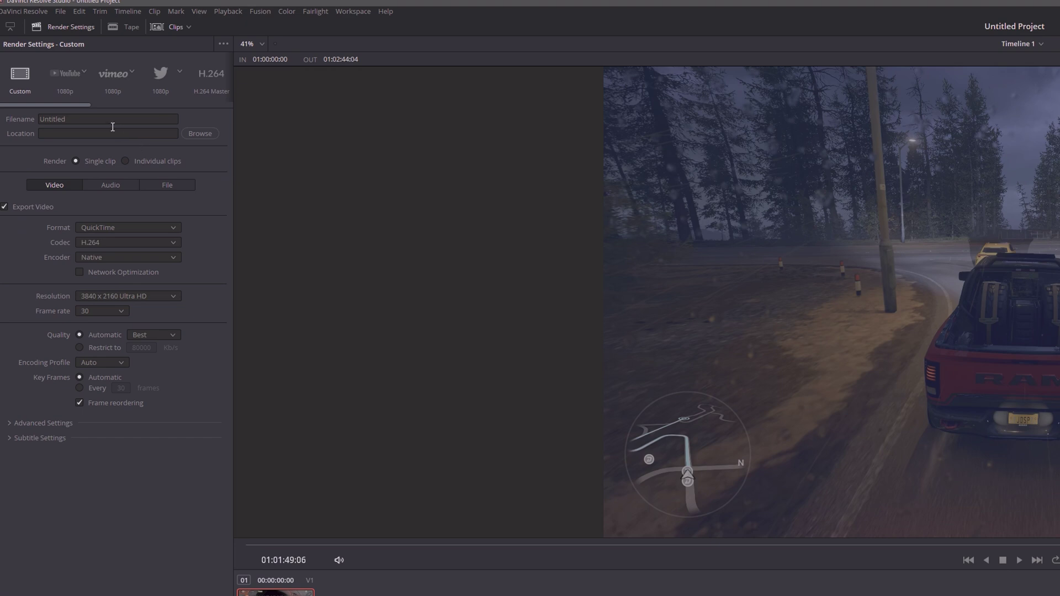
left_click(138, 226)
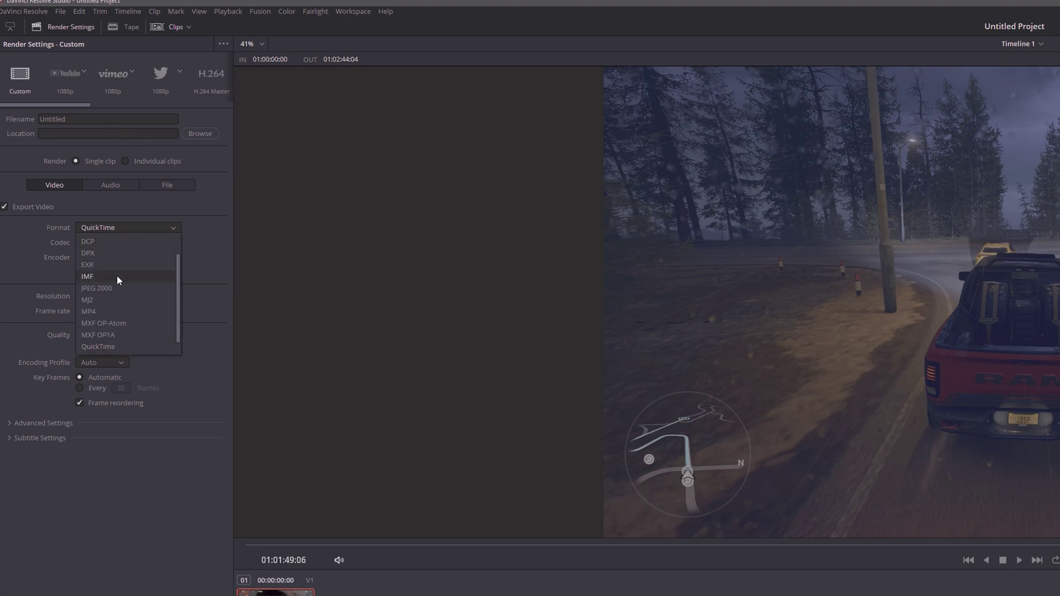
left_click(111, 310)
scroll(110, 243, "down", 1)
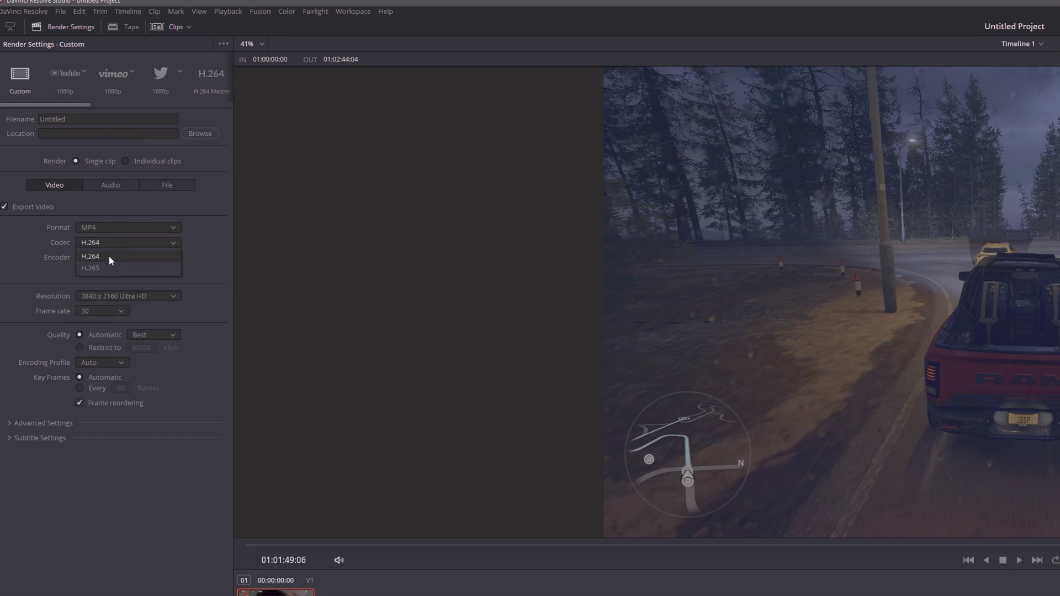
left_click(110, 259)
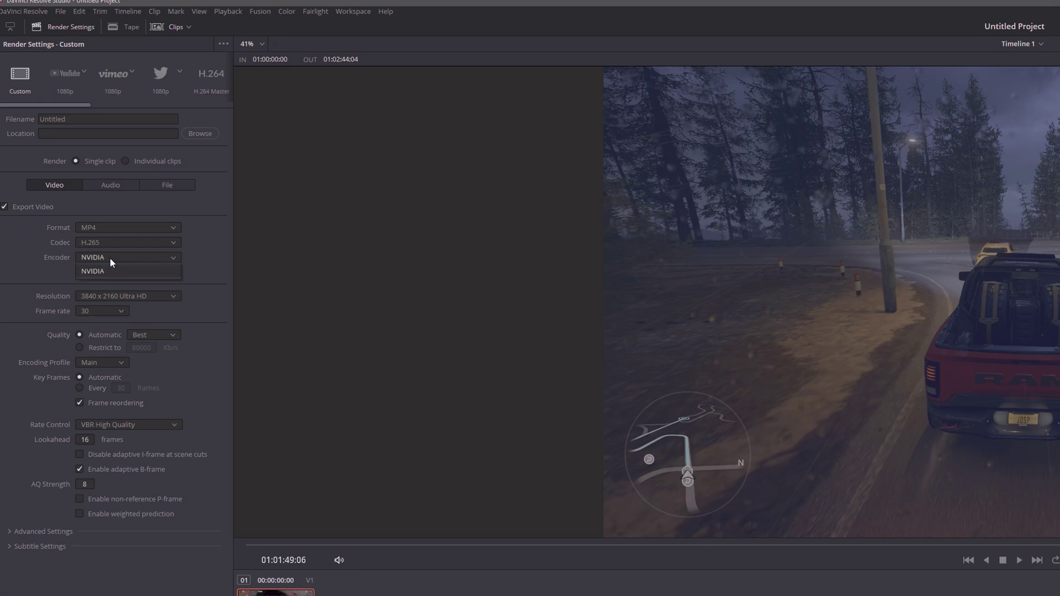
left_click(111, 258)
left_click(111, 258)
left_click(112, 266)
- Set render quality to Restrict to 80000 Kb/s
left_click(103, 348)
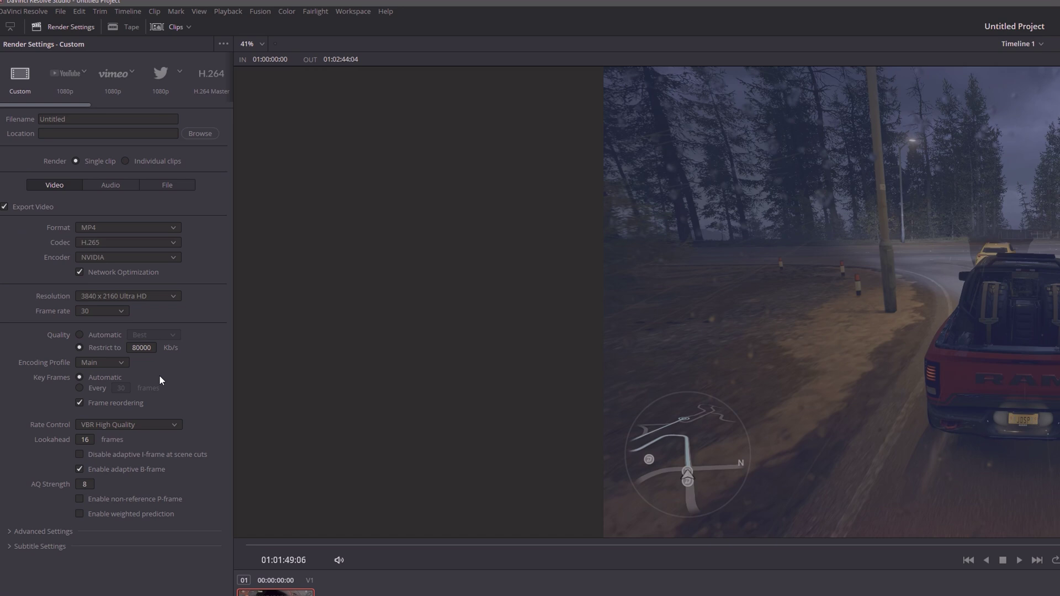
- Reapply the 80000 Kb/s bitrate restriction and set the encoding profile to Main10
left_click(97, 335)
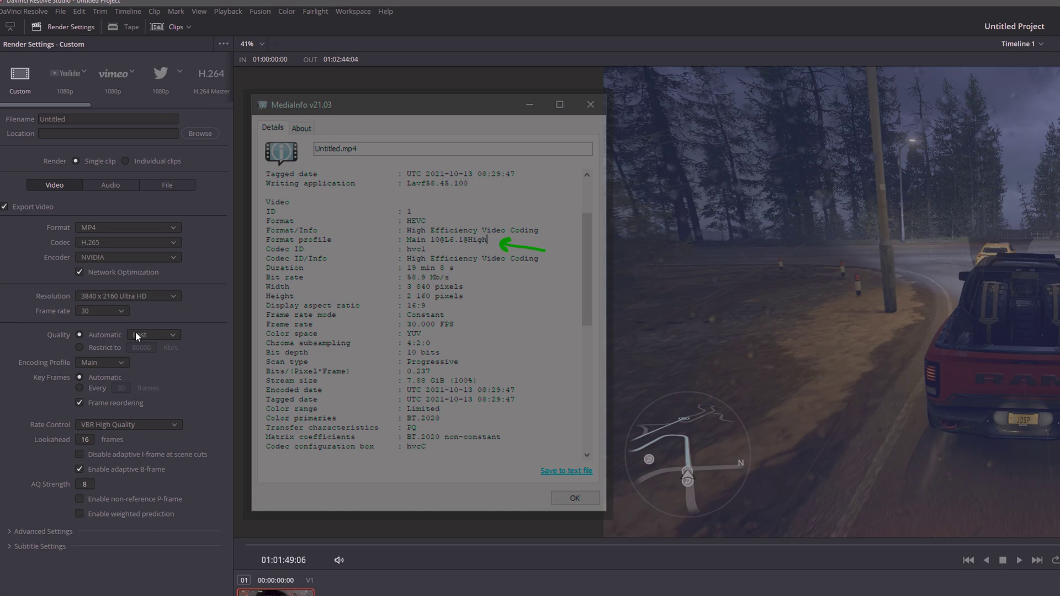
left_click(108, 346)
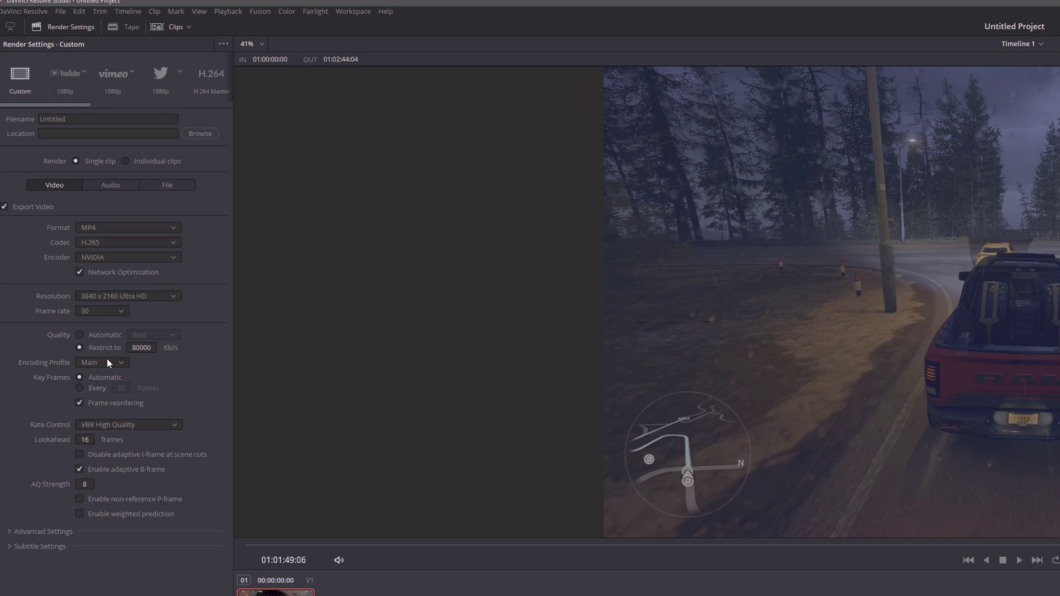
left_click(110, 362)
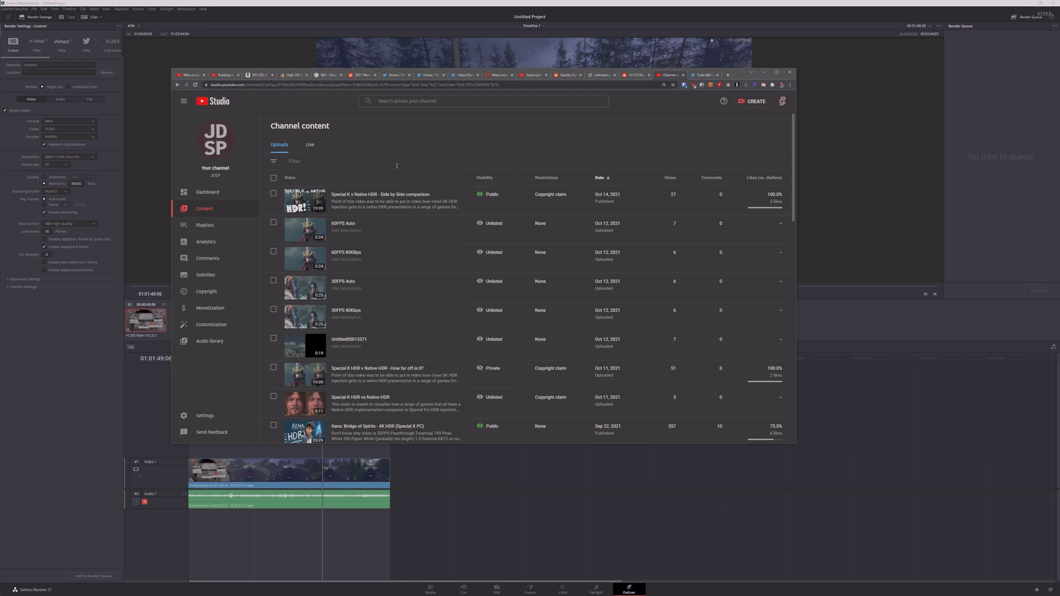
- Watch the Special K v Native HDR comparison on YouTube, pause it, and return to Channel content
mouse_move(391, 190)
left_click(389, 202)
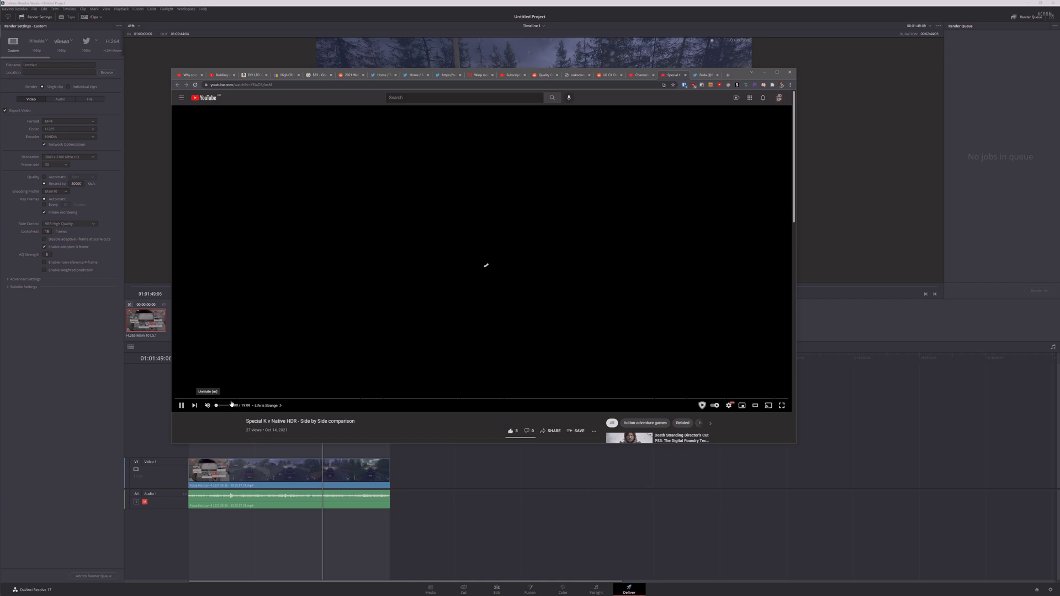
left_click(687, 129)
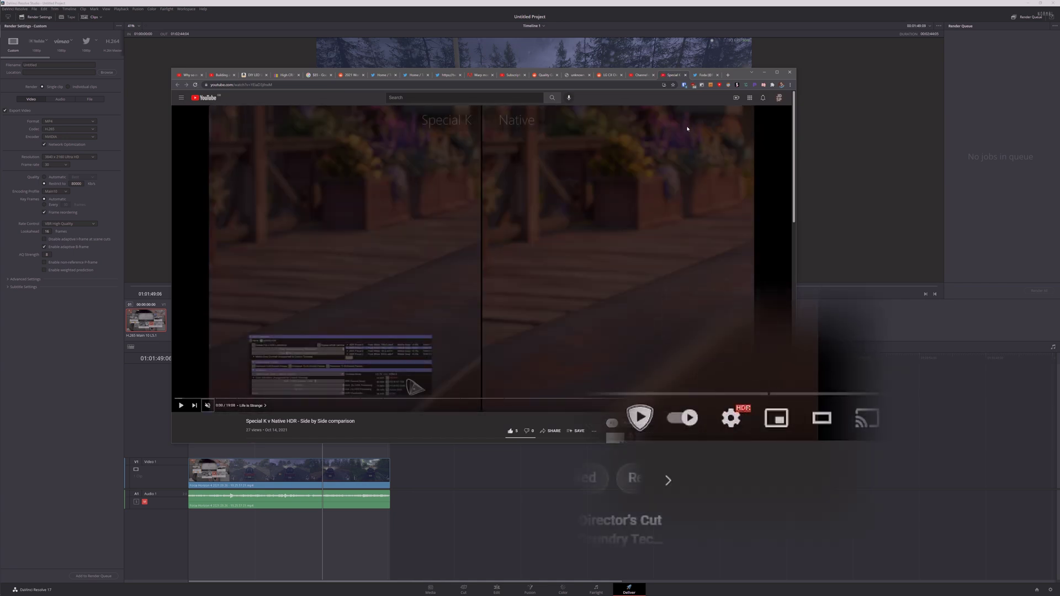
left_click(643, 78)
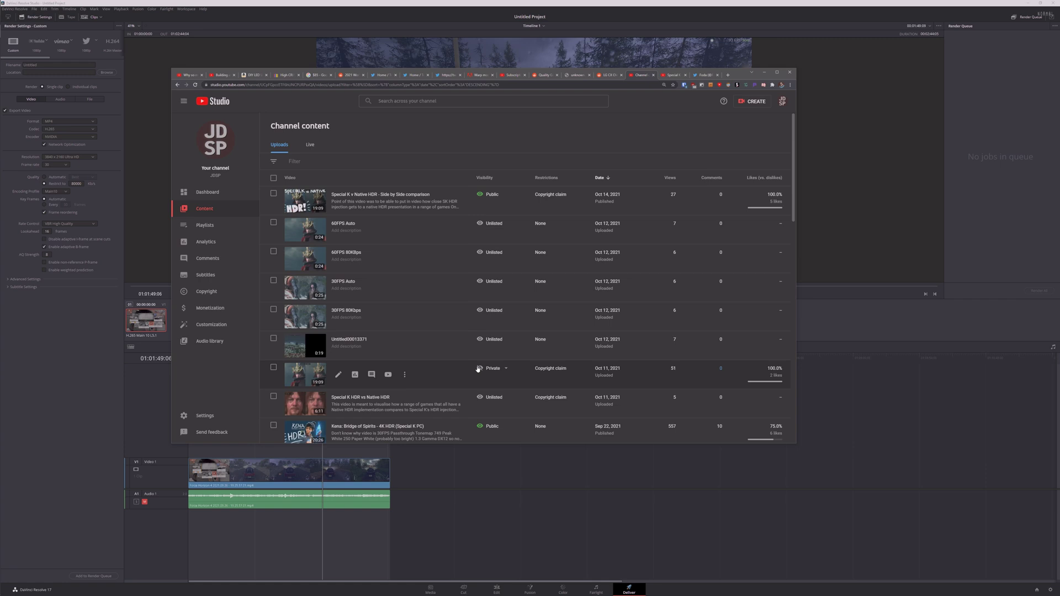
left_click(389, 374)
left_click(721, 339)
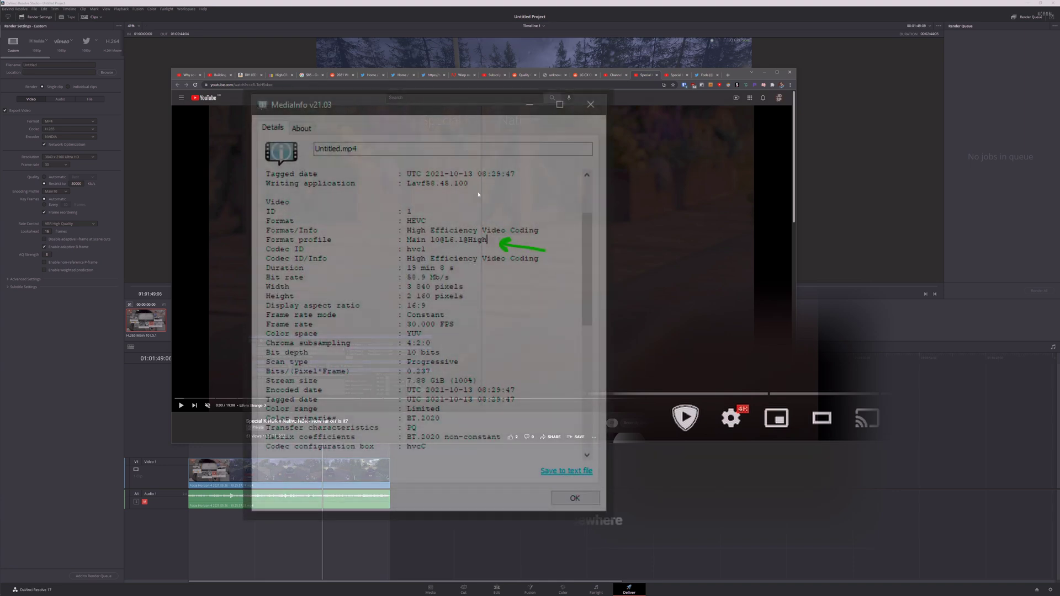
left_click(612, 75)
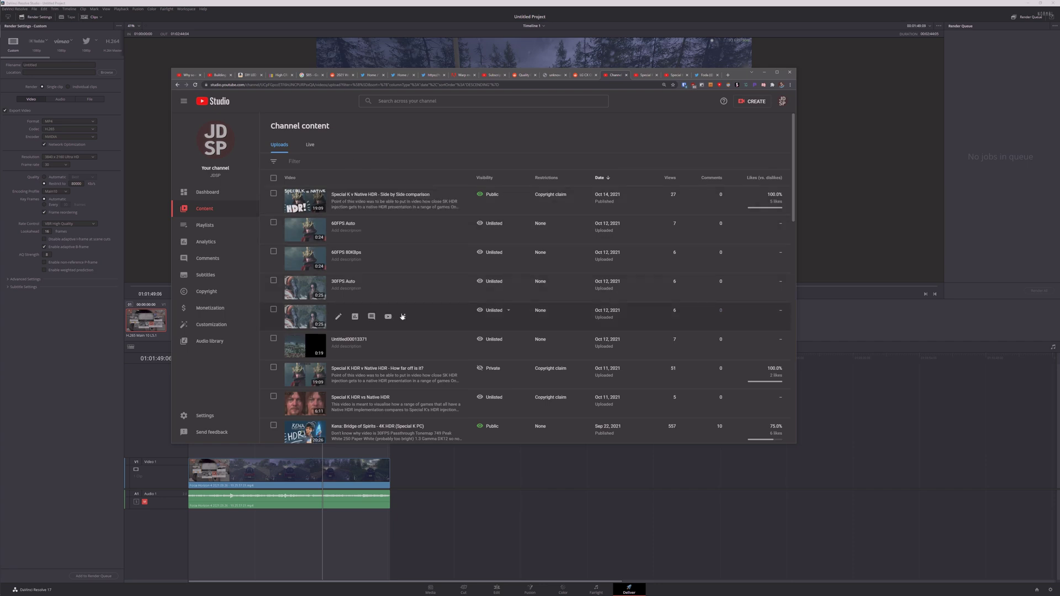
left_click(388, 316)
left_click(388, 259)
left_click(388, 229)
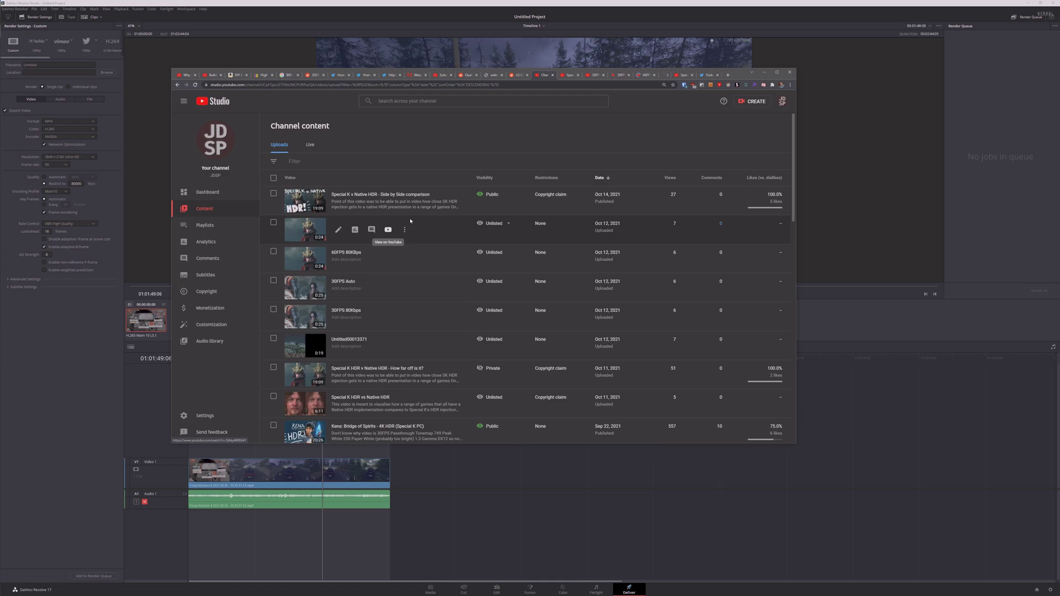
left_click(579, 76)
middle_click(580, 75)
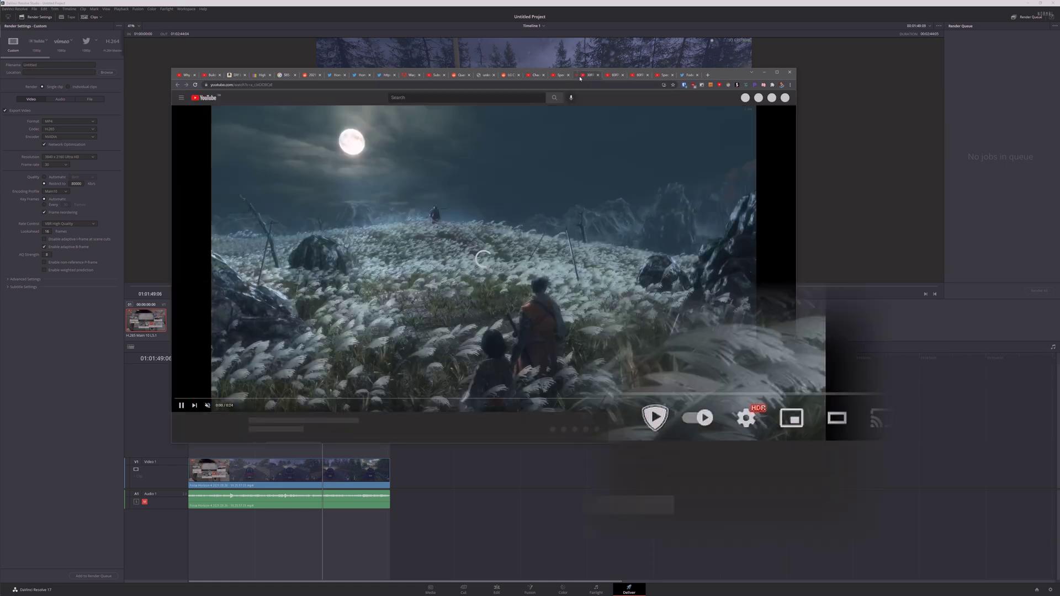
middle_click(580, 75)
middle_click(580, 76)
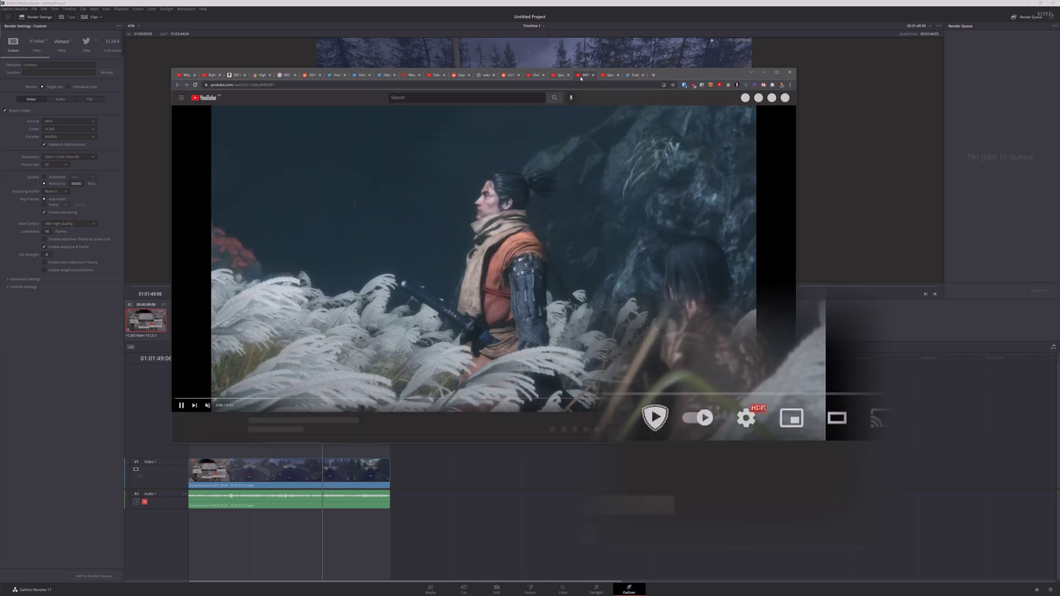
middle_click(579, 75)
left_click(535, 76)
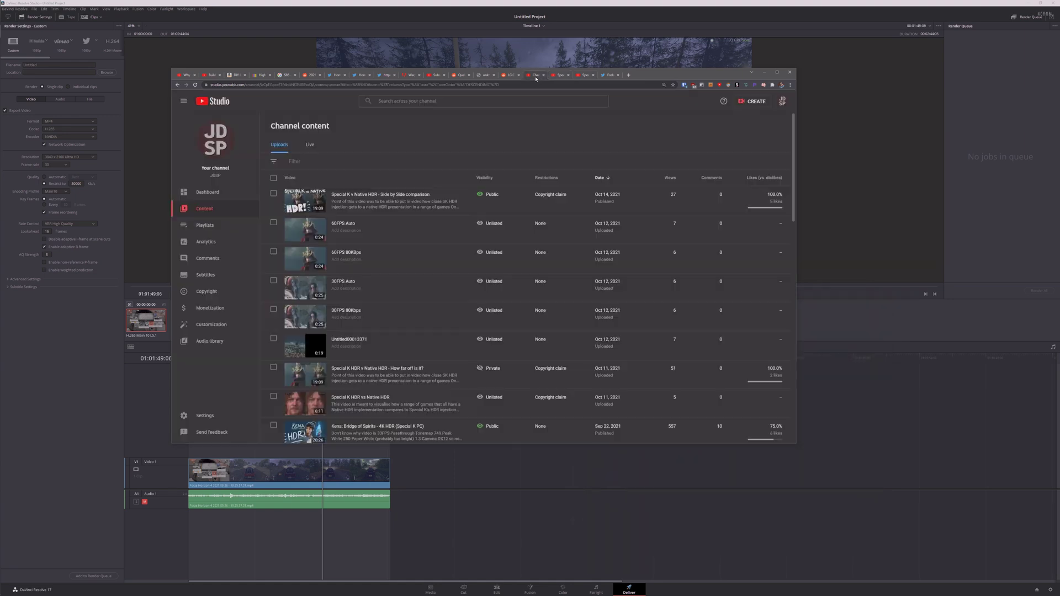